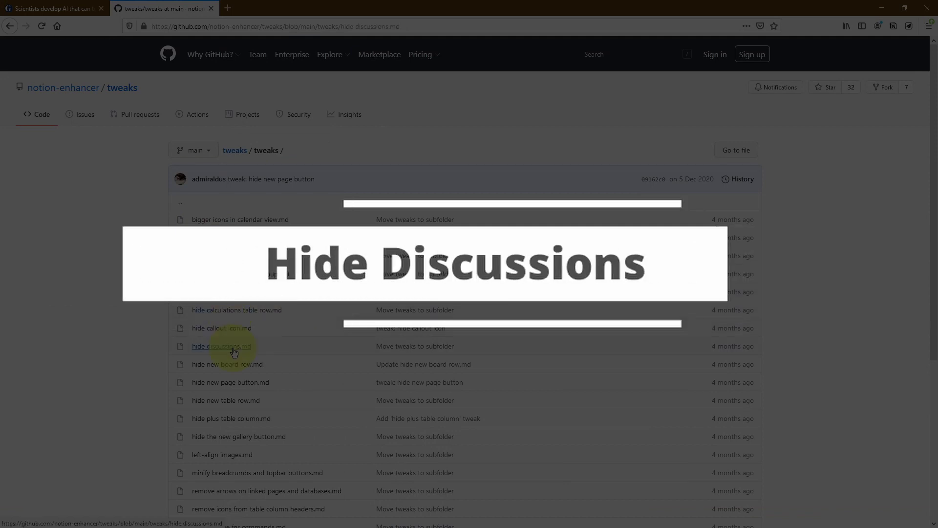
Open the 'hide plus table column.md' tweak in the notion-enhancer tweaks repository.
{"action": "left_click", "coordinate": [246, 424]}
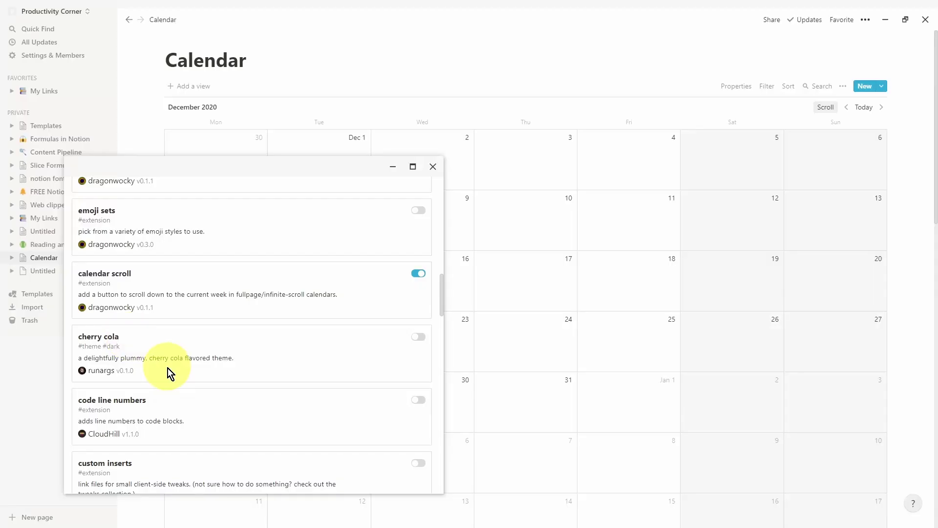
Switch on the cherry cola theme in the Notion Enhancer extensions list.
{"action": "left_click", "coordinate": [417, 341]}
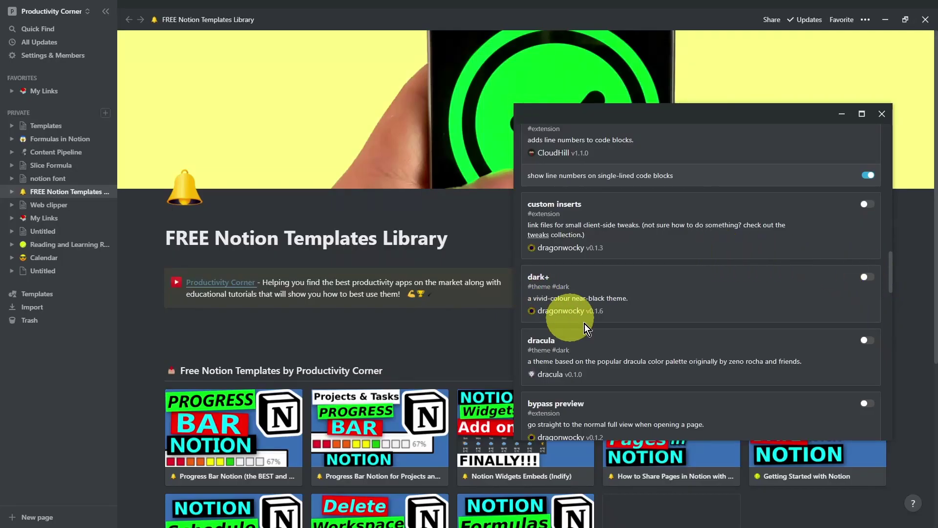
Turn on the dark+ theme with a red primary colour and close the enhancer window.
{"action": "left_click", "coordinate": [867, 277]}
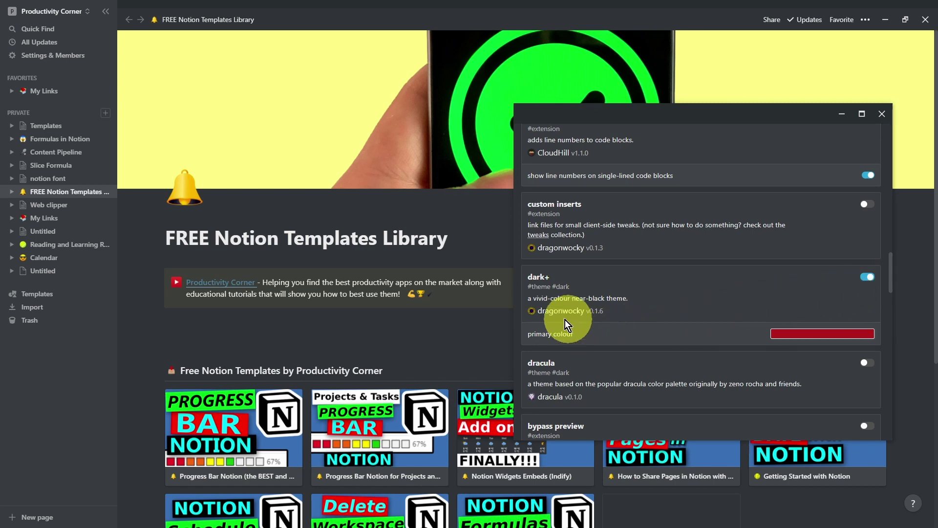
{"action": "left_click", "coordinate": [795, 334]}
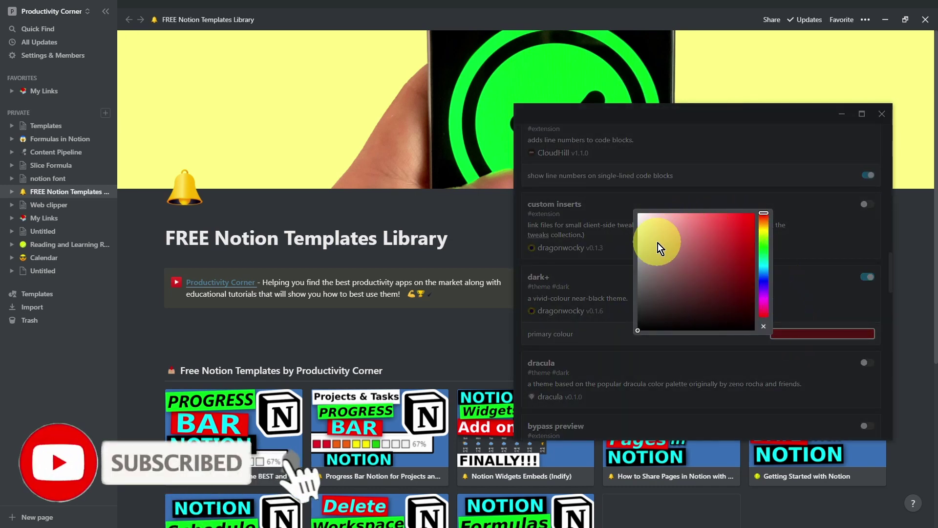
{"action": "left_click", "coordinate": [765, 334]}
{"action": "scroll", "coordinate": [765, 332], "scroll_direction": "up", "scroll_amount": 5}
{"action": "scroll", "coordinate": [761, 329], "scroll_direction": "up", "scroll_amount": 10}
{"action": "key", "text": "Escape"}
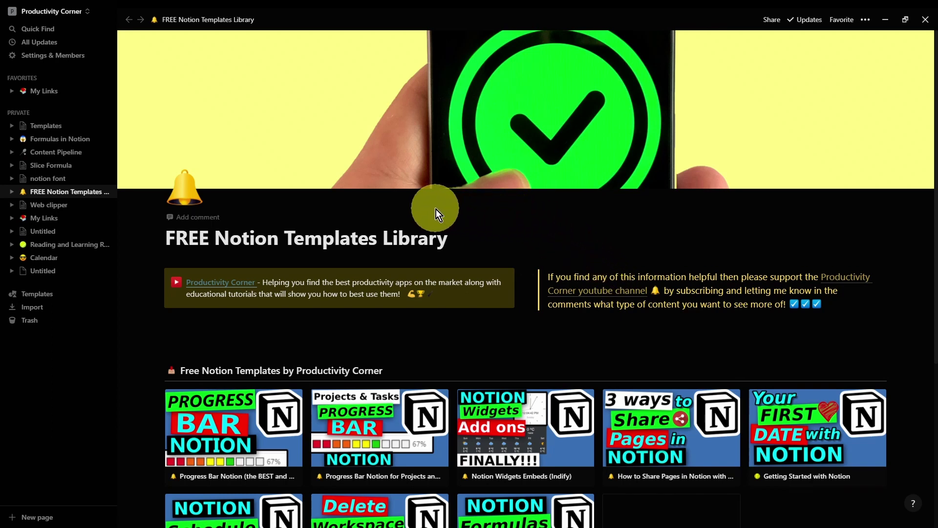
Preview the dark+ look on the Calendar and Reading and Learning Resources pages.
{"action": "scroll", "coordinate": [267, 427], "scroll_direction": "down", "scroll_amount": 5}
{"action": "scroll", "coordinate": [489, 431], "scroll_direction": "up", "scroll_amount": 5}
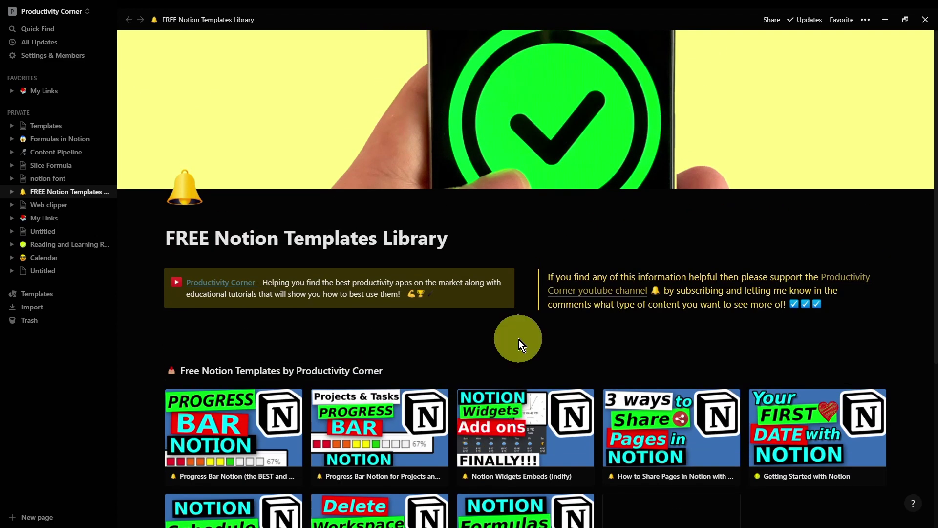
{"action": "left_click", "coordinate": [49, 257]}
{"action": "left_click", "coordinate": [57, 250]}
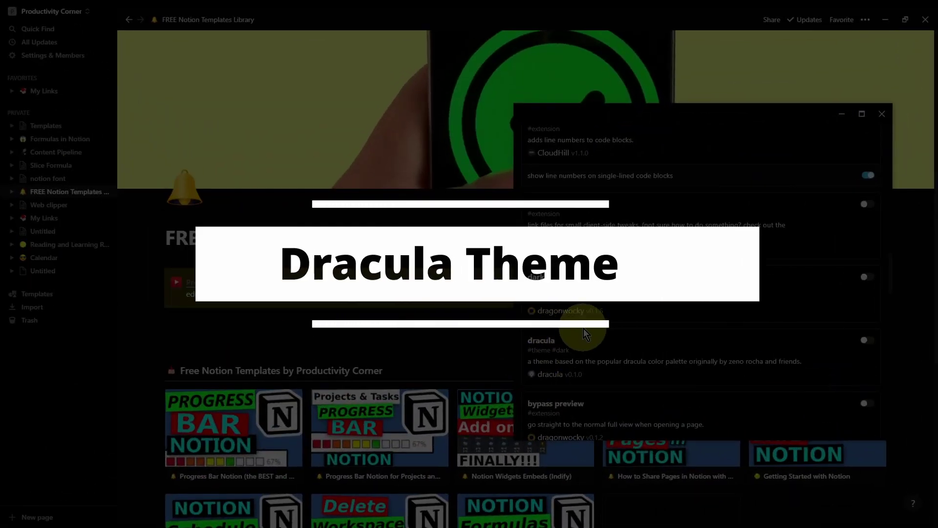
Enable dracula and view it on the Calendar and Reading and Learning Resources pages.
{"action": "left_click", "coordinate": [866, 341]}
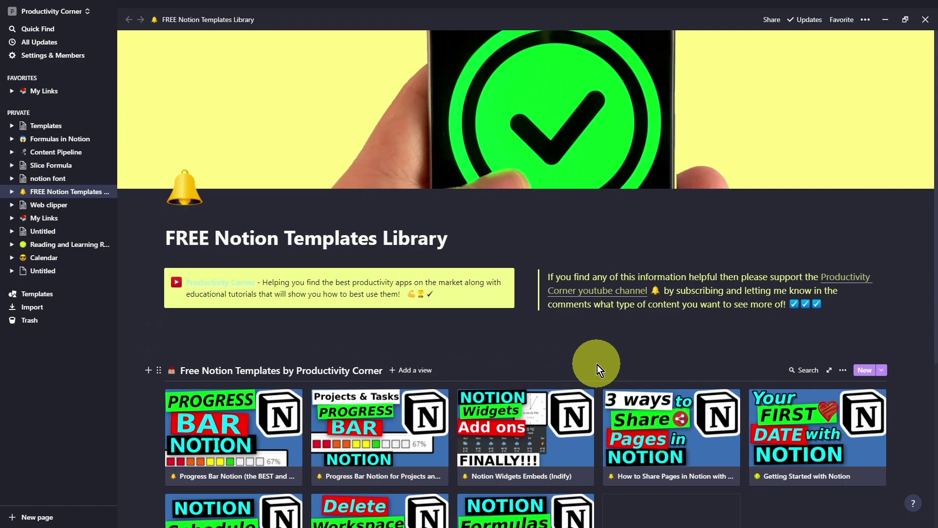
{"action": "scroll", "coordinate": [597, 365], "scroll_direction": "down", "scroll_amount": 2}
{"action": "left_click", "coordinate": [43, 258]}
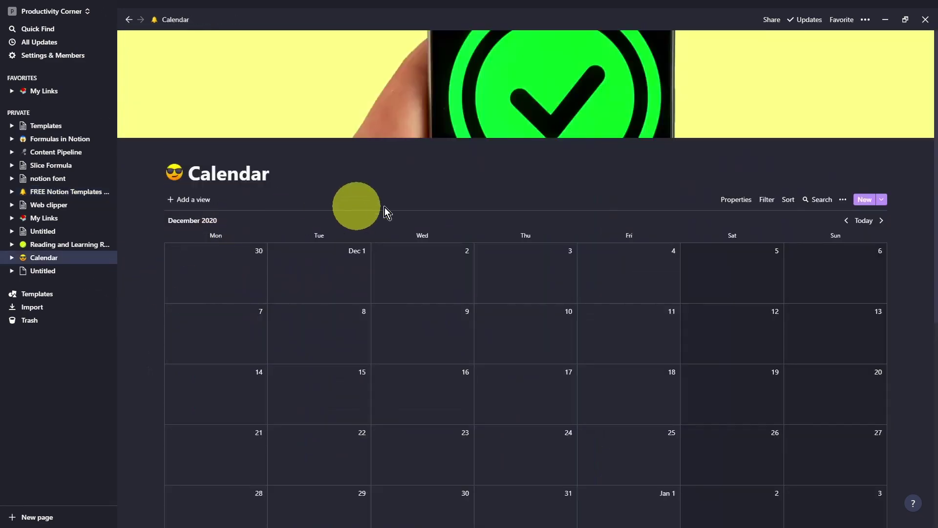
{"action": "left_click", "coordinate": [69, 245]}
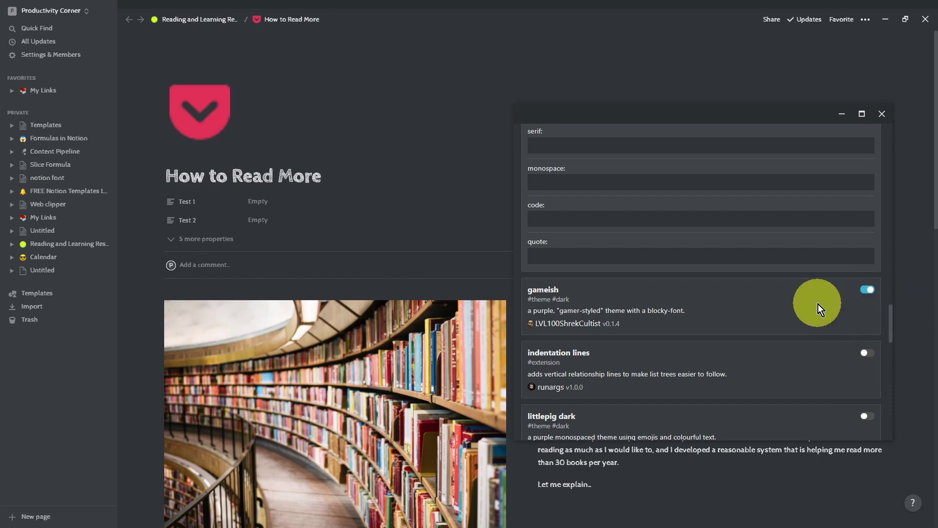
Scroll up the Reading and Learning Resources table in the gameish theme.
{"action": "scroll", "coordinate": [869, 293], "scroll_direction": "up", "scroll_amount": 10}
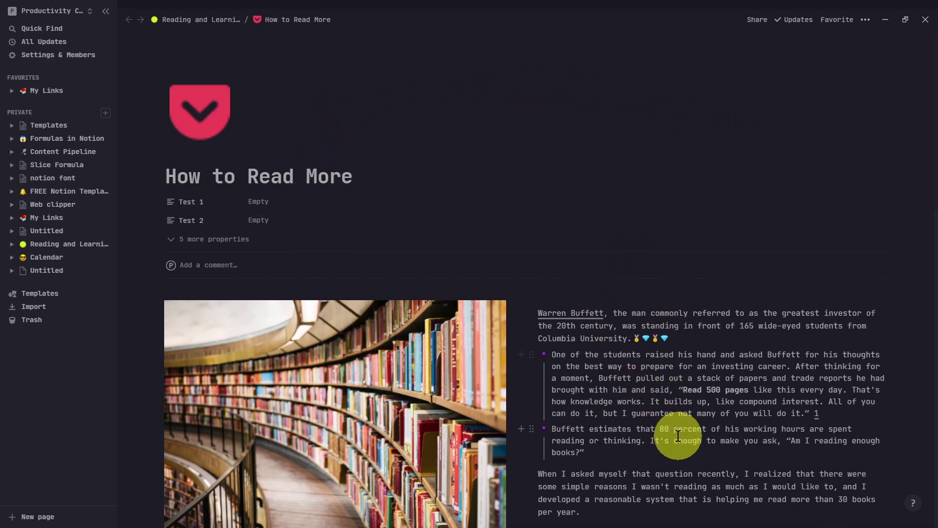
Scroll through How to Read More, then visit Calendar and FREE Notion Templates Library.
{"action": "scroll", "coordinate": [686, 434], "scroll_direction": "down", "scroll_amount": 12}
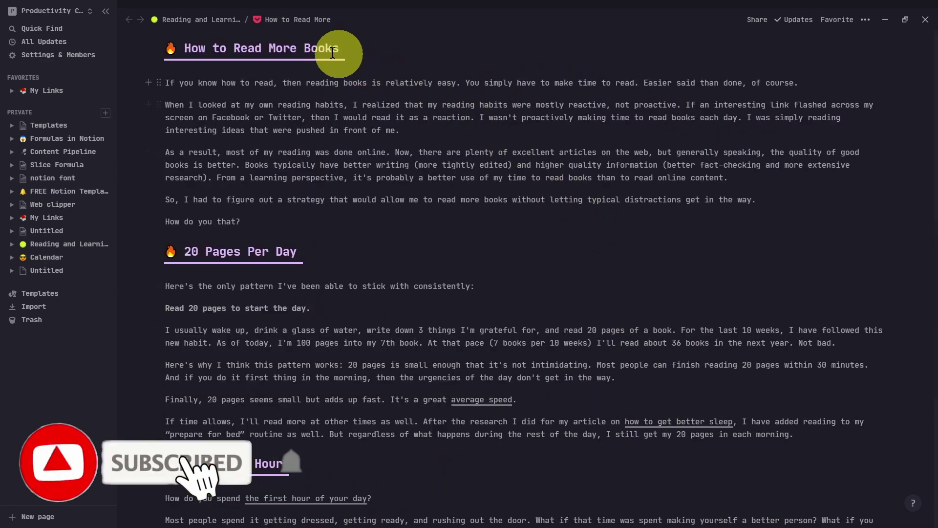
{"action": "scroll", "coordinate": [341, 451], "scroll_direction": "down", "scroll_amount": 3}
{"action": "left_click", "coordinate": [46, 258]}
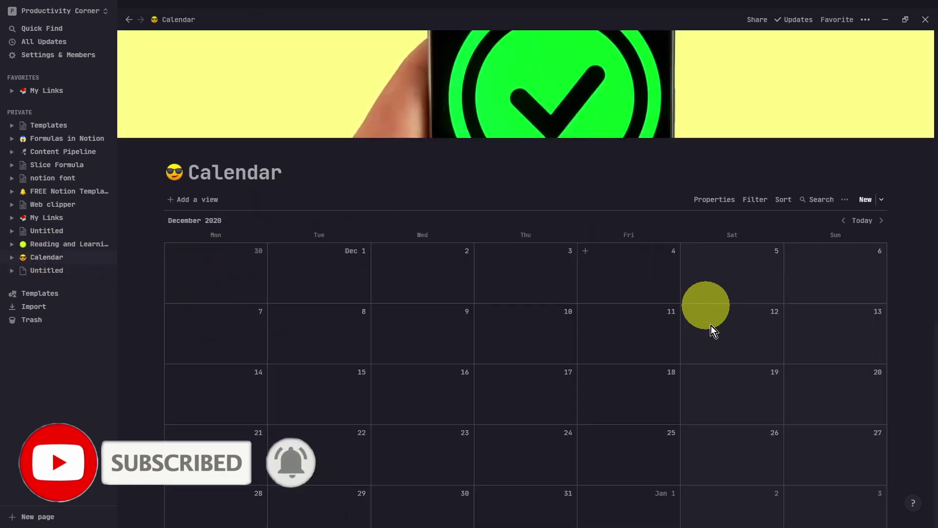
{"action": "scroll", "coordinate": [690, 381], "scroll_direction": "down", "scroll_amount": 5}
{"action": "left_click", "coordinate": [46, 192]}
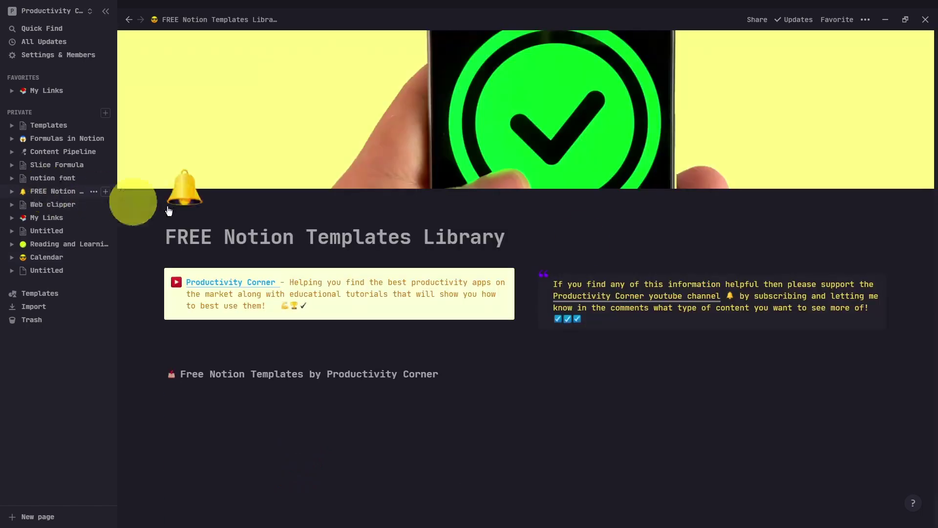
{"action": "scroll", "coordinate": [580, 240], "scroll_direction": "down", "scroll_amount": 5}
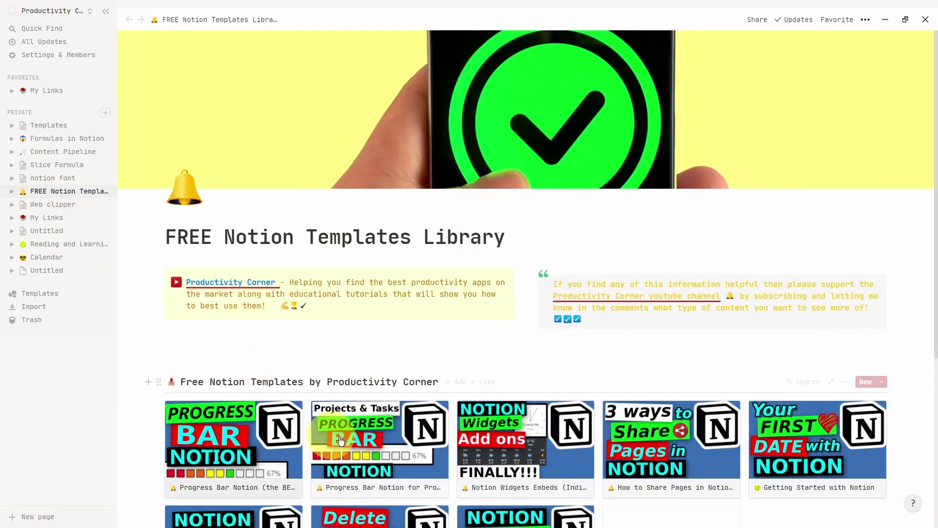
Scroll through the templates and How to Read More pages in littlepig light.
{"action": "scroll", "coordinate": [332, 246], "scroll_direction": "down", "scroll_amount": 3}
{"action": "scroll", "coordinate": [333, 246], "scroll_direction": "down", "scroll_amount": 2}
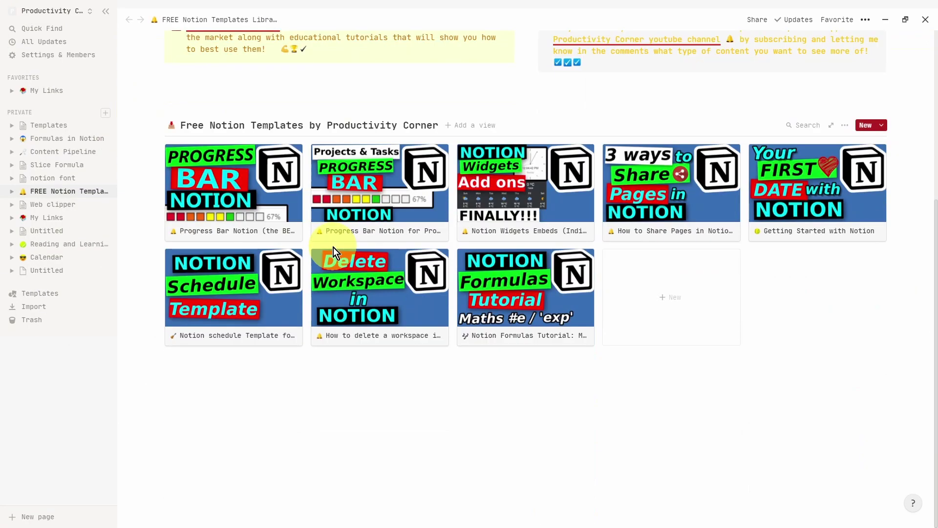
{"action": "scroll", "coordinate": [432, 227], "scroll_direction": "up", "scroll_amount": 5}
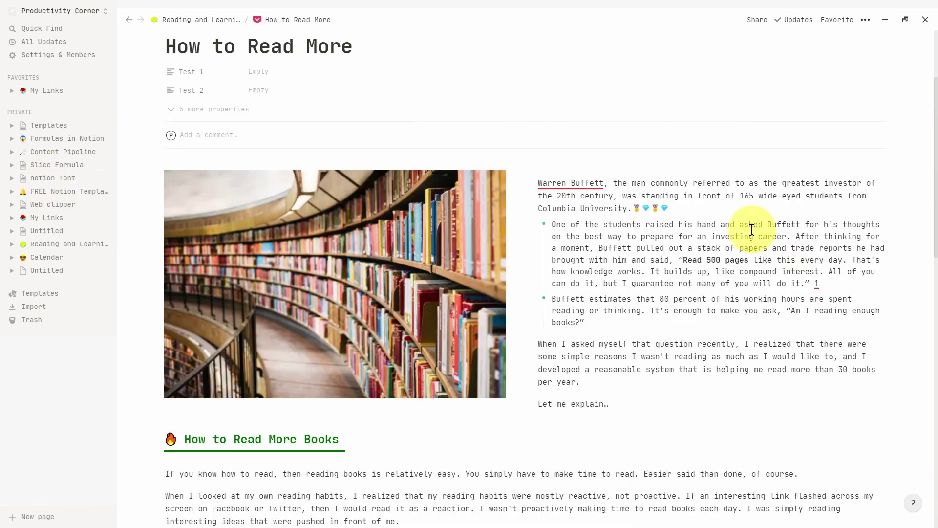
{"action": "scroll", "coordinate": [751, 229], "scroll_direction": "down", "scroll_amount": 8}
{"action": "scroll", "coordinate": [753, 231], "scroll_direction": "up", "scroll_amount": 8}
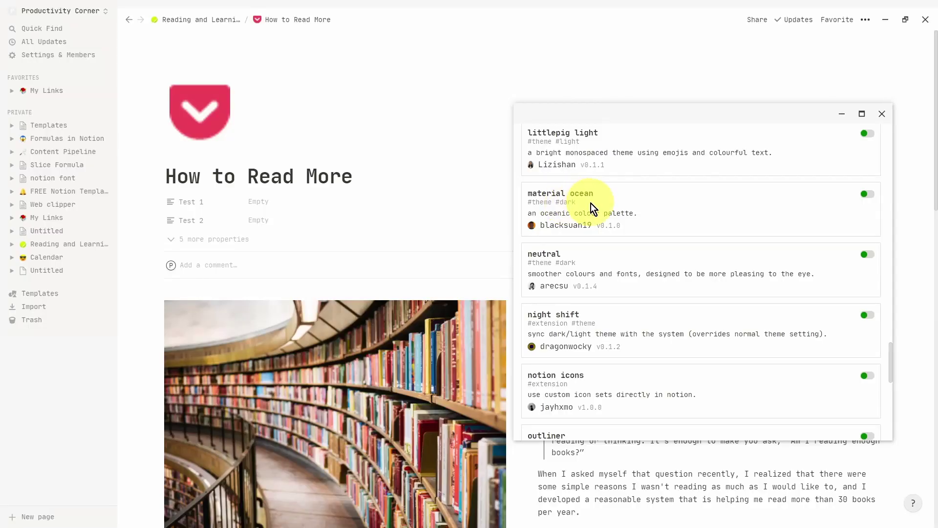
Enable the material ocean theme and scroll down the How to Read More article.
{"action": "left_click", "coordinate": [867, 194]}
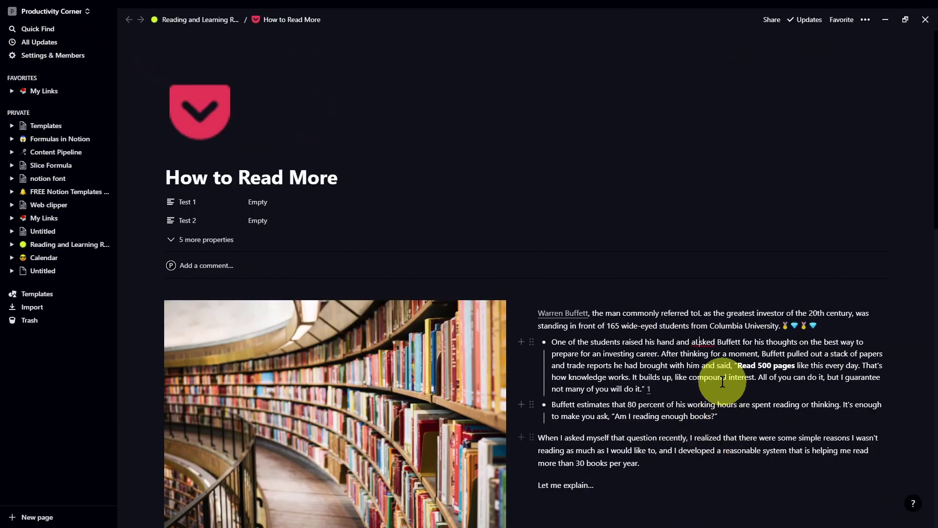
{"action": "scroll", "coordinate": [722, 377], "scroll_direction": "down", "scroll_amount": 3}
{"action": "scroll", "coordinate": [722, 378], "scroll_direction": "down", "scroll_amount": 8}
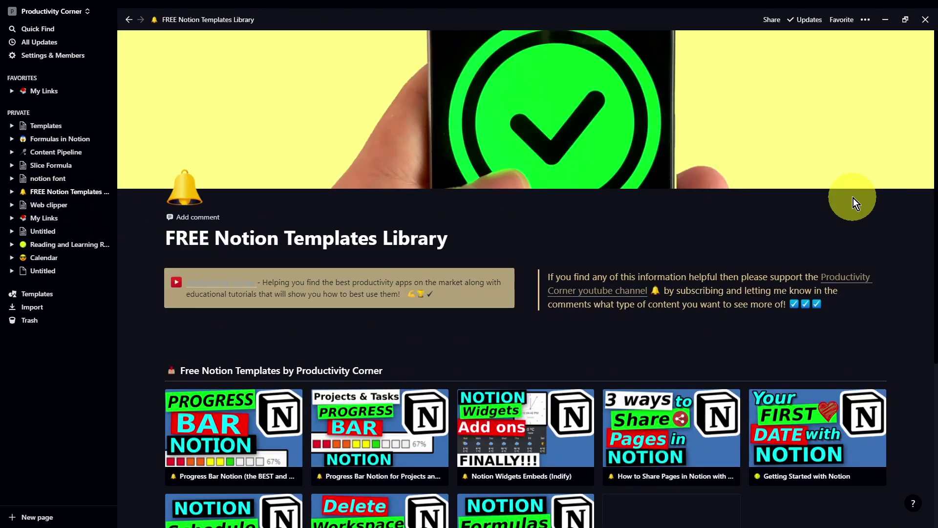
{"action": "scroll", "coordinate": [851, 199], "scroll_direction": "down", "scroll_amount": 3}
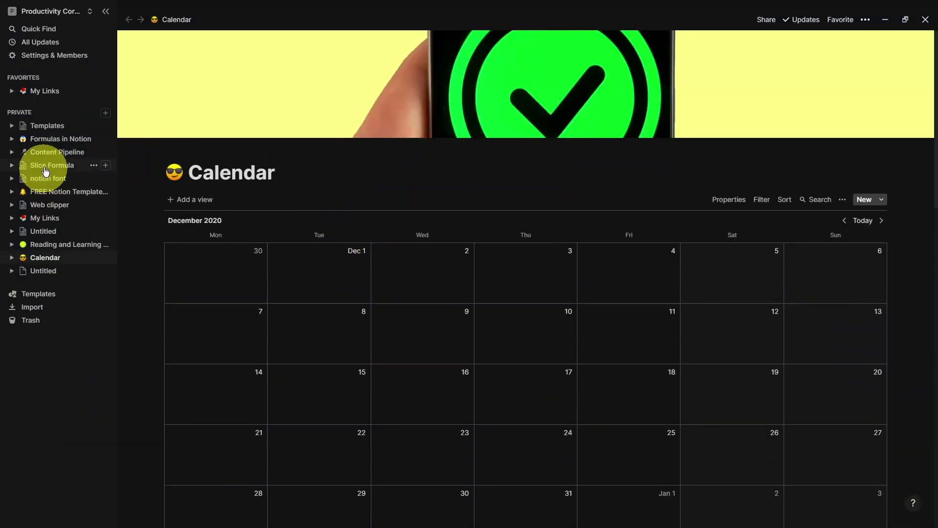
Visit Formulas in Notion, then open How to Read More from Reading and Learning Resources.
{"action": "left_click", "coordinate": [48, 141]}
{"action": "scroll", "coordinate": [542, 314], "scroll_direction": "down", "scroll_amount": 3}
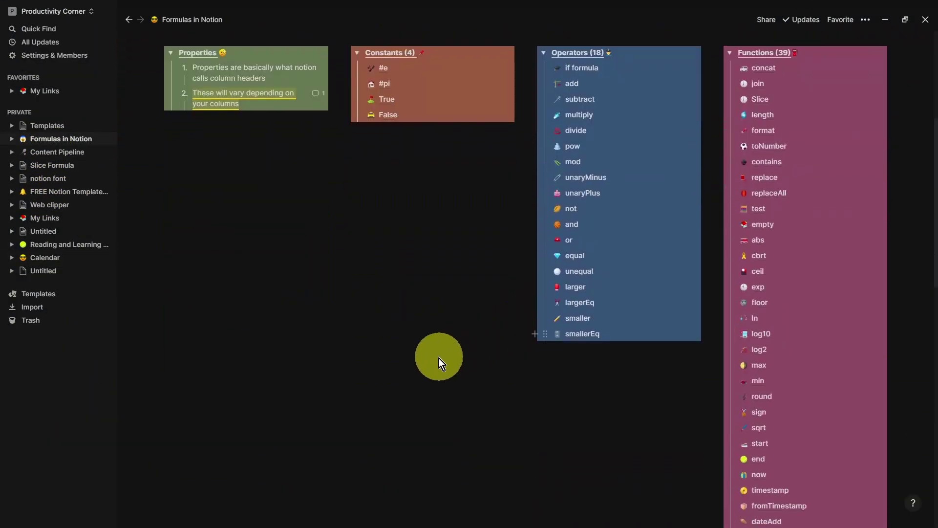
{"action": "scroll", "coordinate": [436, 359], "scroll_direction": "up", "scroll_amount": 3}
{"action": "left_click", "coordinate": [66, 245]}
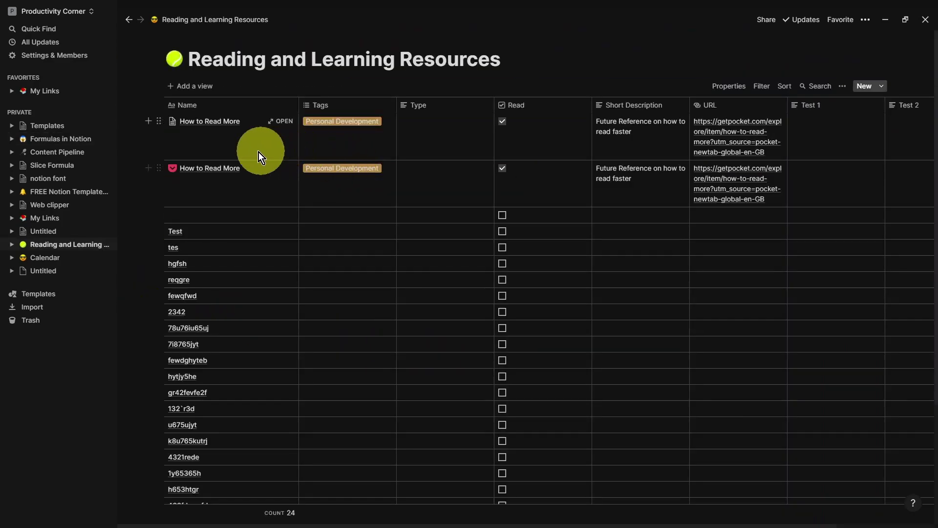
{"action": "left_click", "coordinate": [281, 169]}
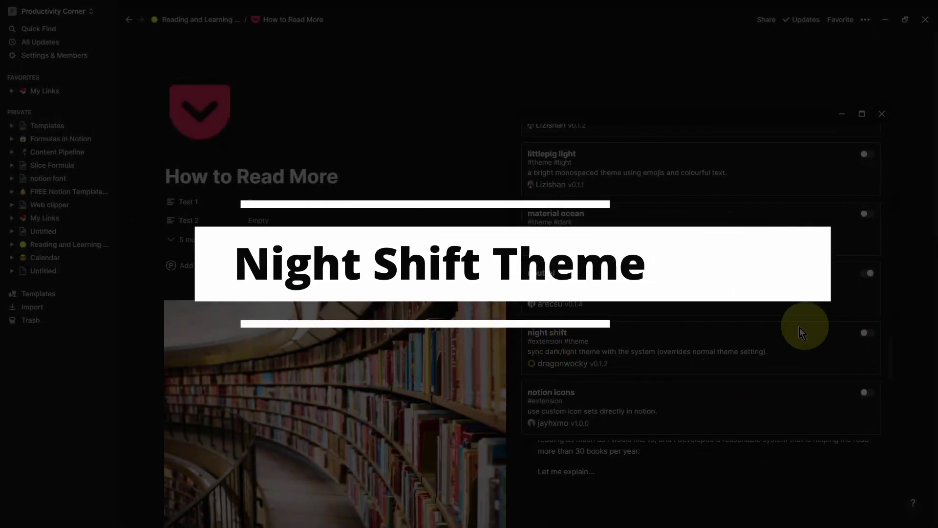
Enable the night shift extension so Notion follows the system's light theme.
{"action": "left_click", "coordinate": [868, 332]}
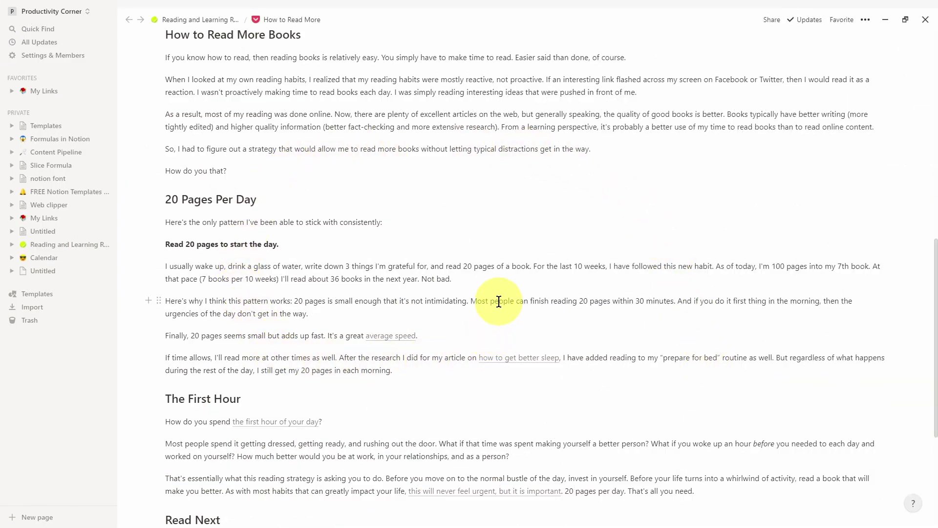
{"action": "scroll", "coordinate": [499, 301], "scroll_direction": "up", "scroll_amount": 3}
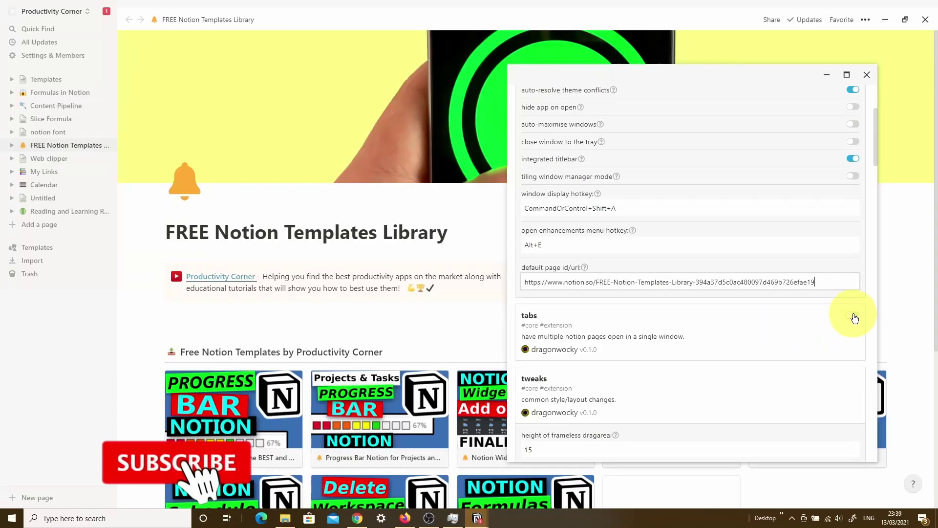
Turn on the tabs extension, which defaults to an Alt modifier and CommandOrControl+T / CommandOrControl+W keybindings.
{"action": "left_click", "coordinate": [854, 318]}
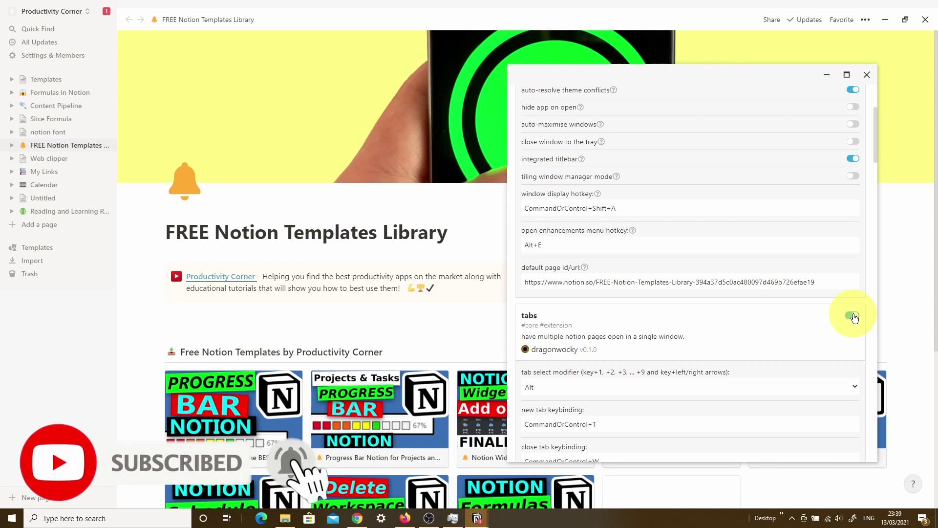
{"action": "scroll", "coordinate": [854, 318], "scroll_direction": "down", "scroll_amount": 3}
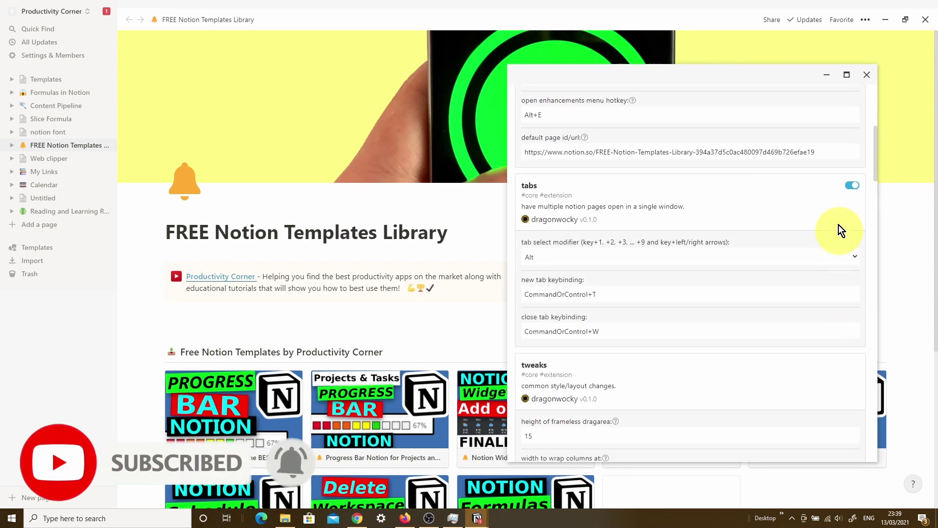